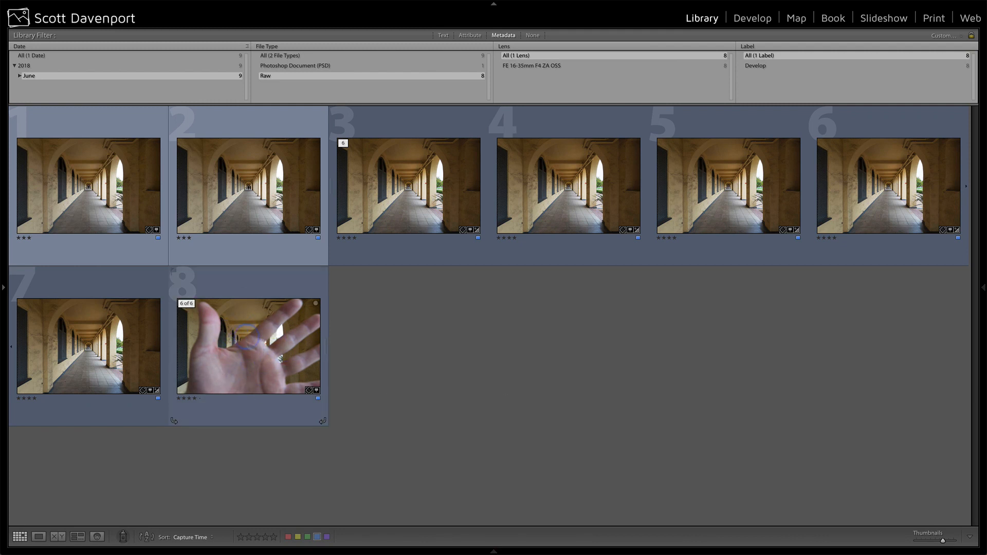
Select photo 3 in the grid, extend through photo 7, then narrow back to photo 3 alone
left_click(417, 194)
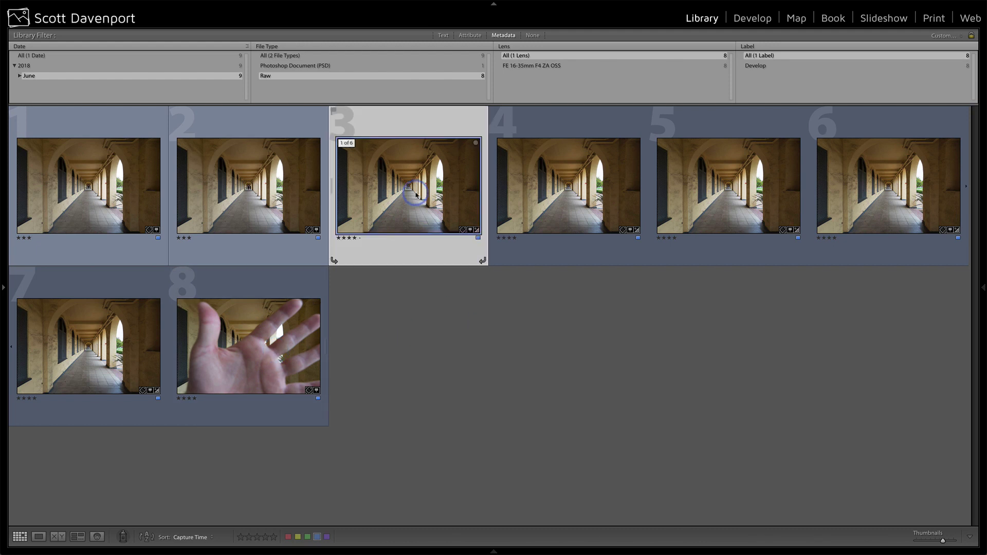
left_click(73, 354, "shift")
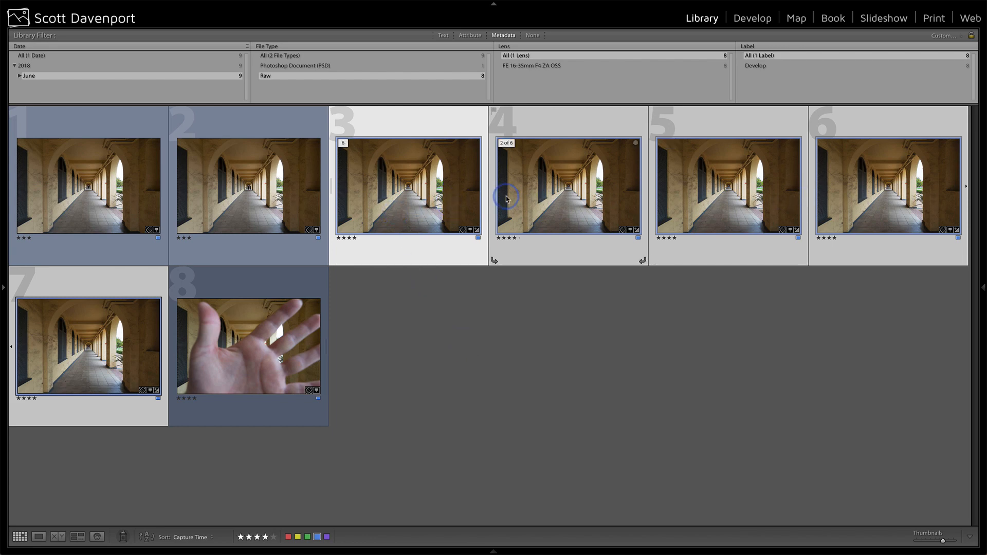
left_click(447, 227)
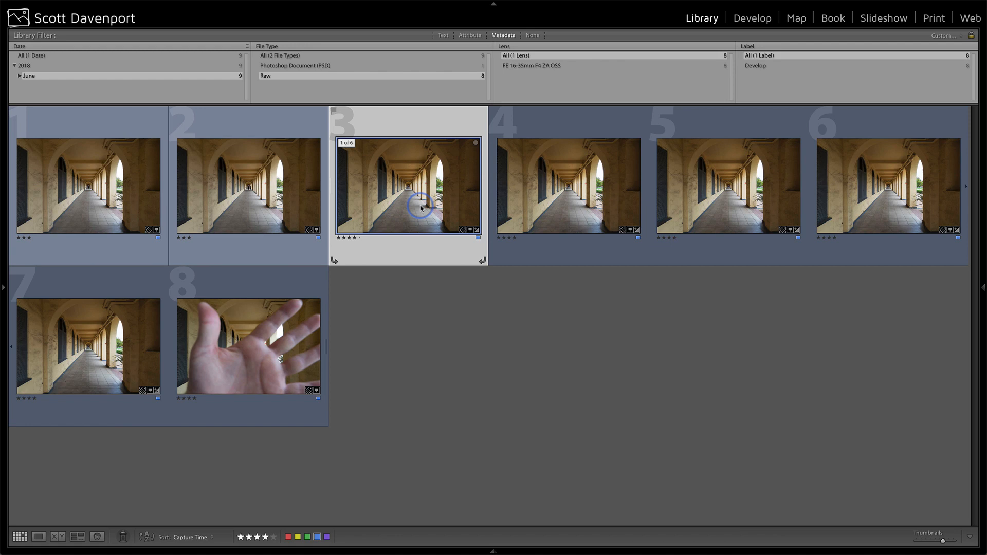
Show photo 3 large in the Develop module with its adjustments
key("d")
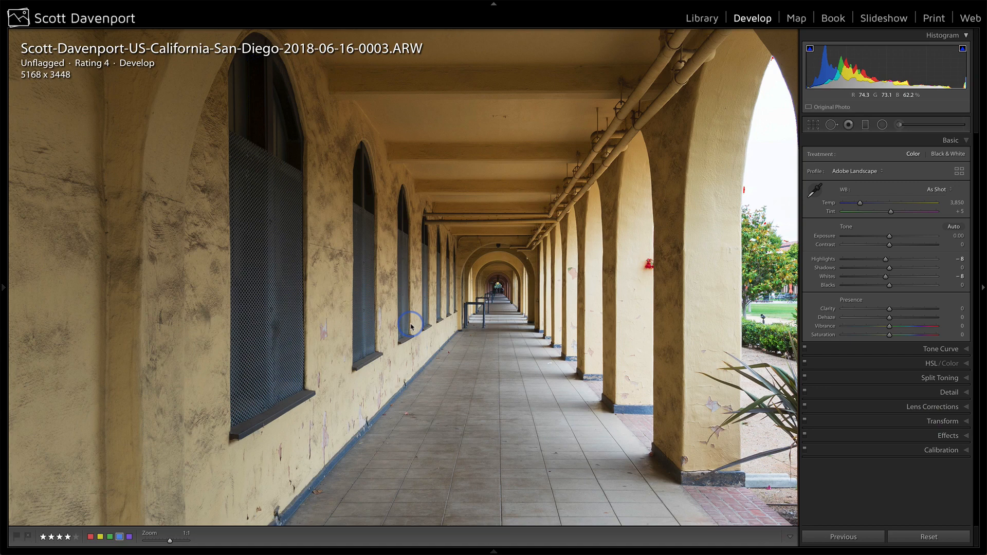
Back in the grid, select photos 3–7 with photo 3 primary and start sending them to Photoshop as layers
key("g")
left_click(123, 359, "shift")
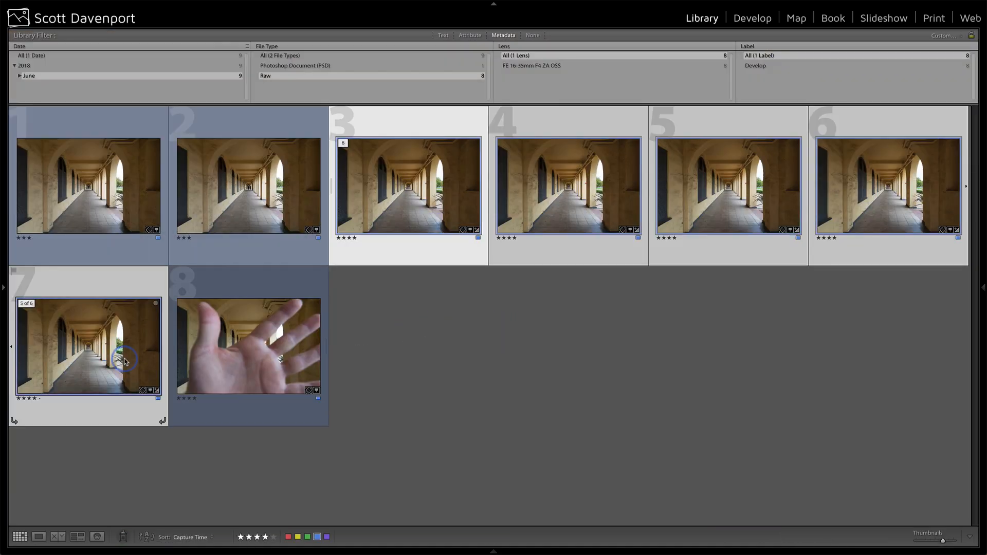
left_click(385, 204)
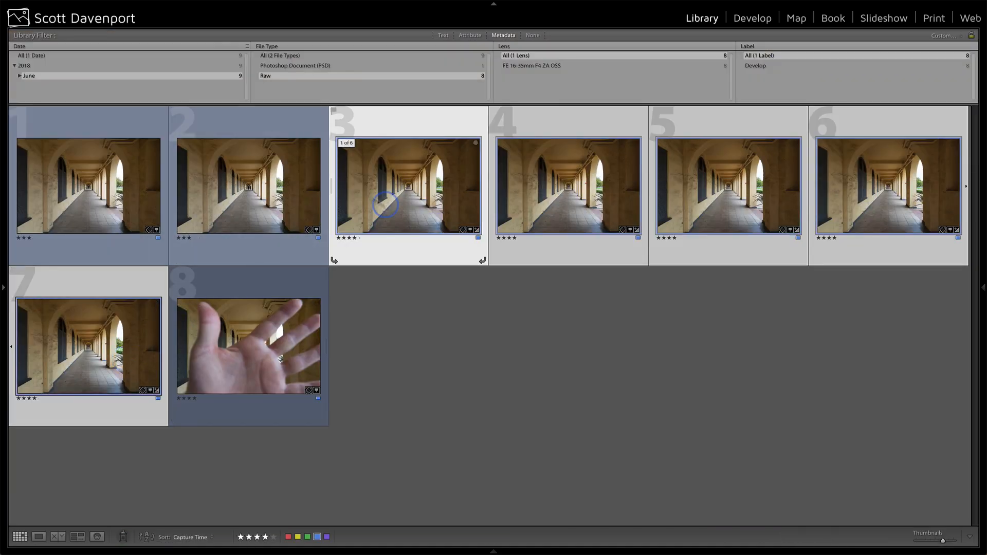
mouse_move(212, 3)
left_click(149, 5)
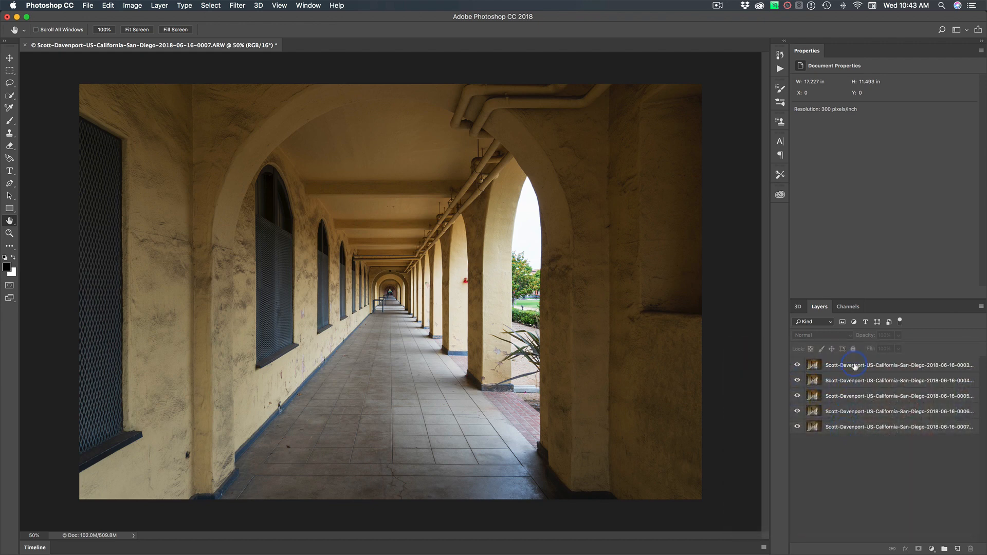
Select all five corridor layers from top to bottom in the Layers panel
left_click(854, 365)
left_click(852, 428, "shift")
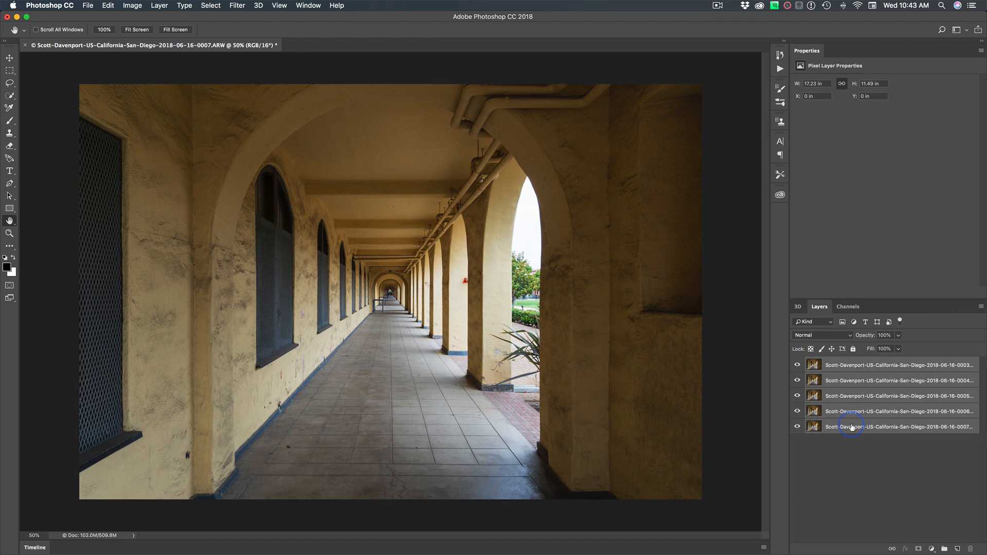
Auto-align the five layers with Projection left on Auto
left_click(109, 5)
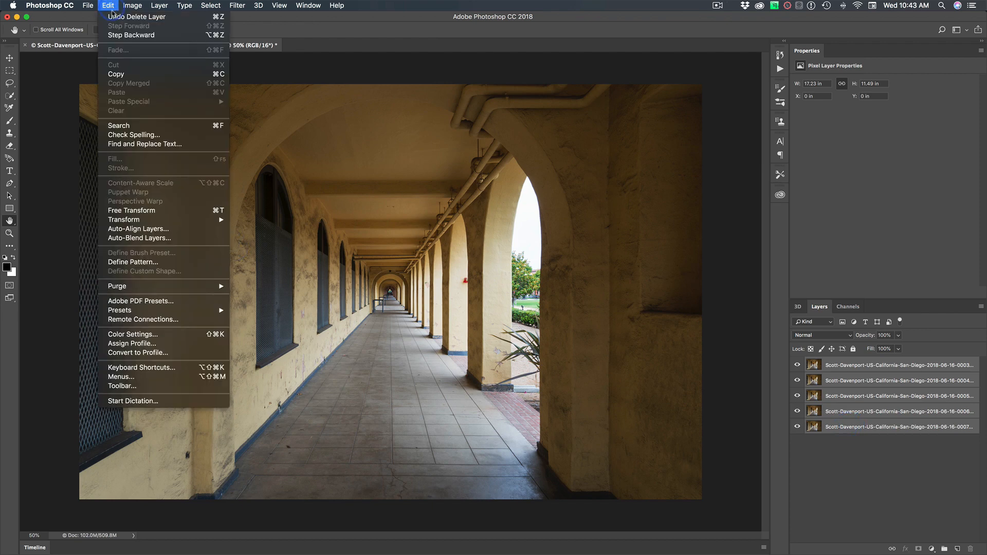
left_click(137, 230)
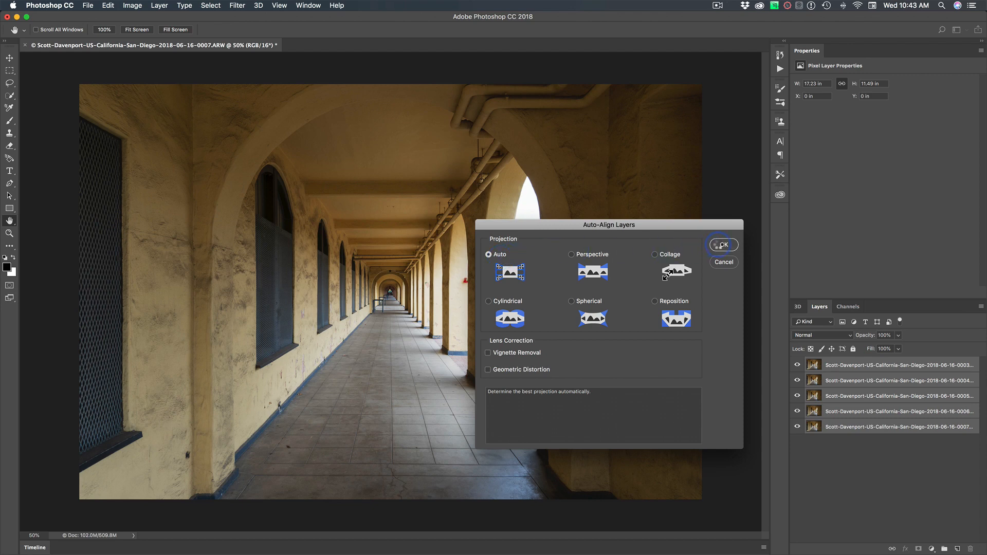
left_click(722, 245)
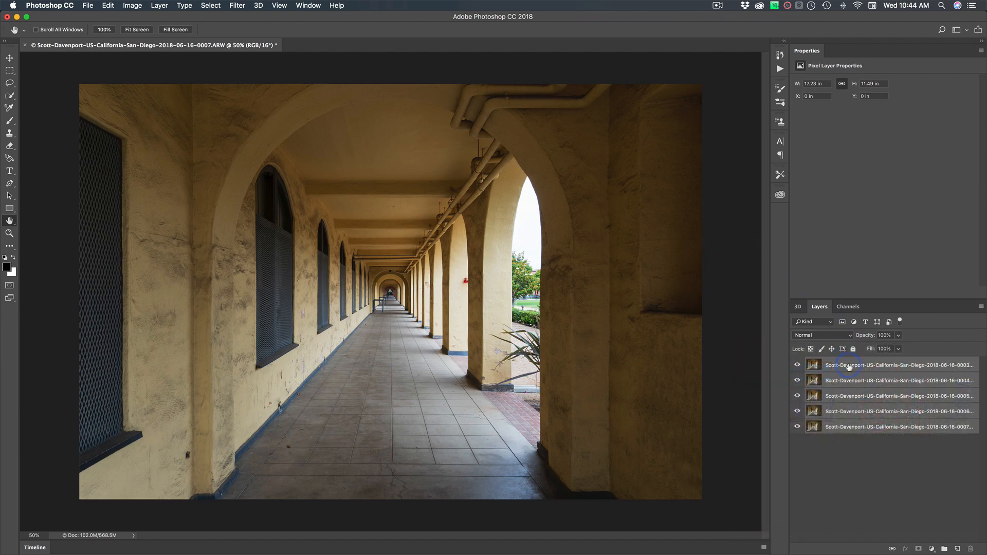
Duplicate the five aligned layers so the document holds ten layers
right_click(848, 367)
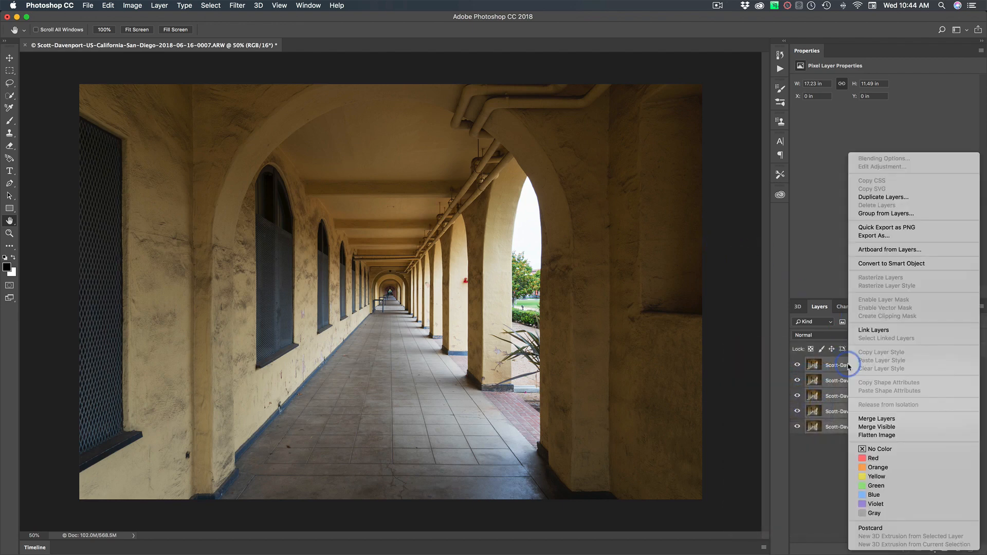
left_click(883, 196)
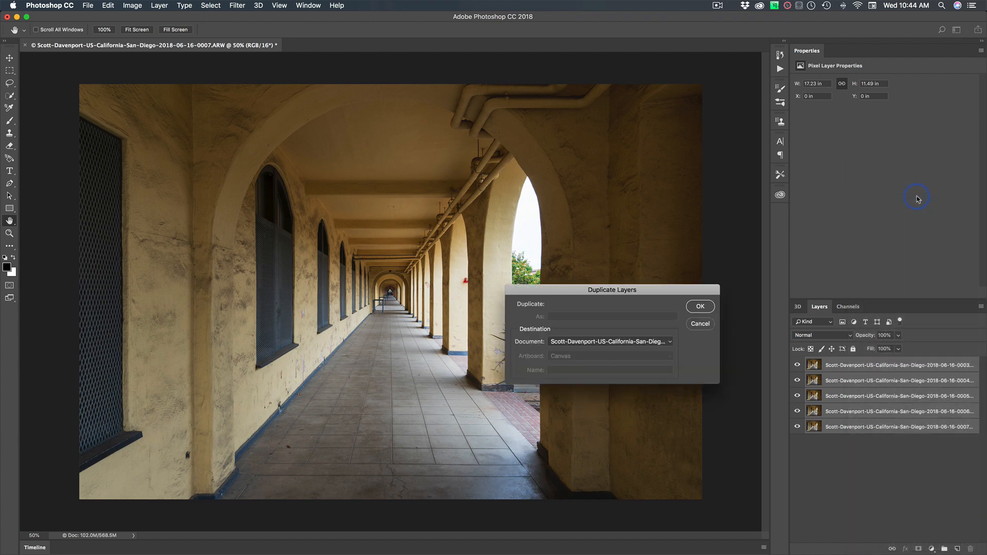
left_click(700, 306)
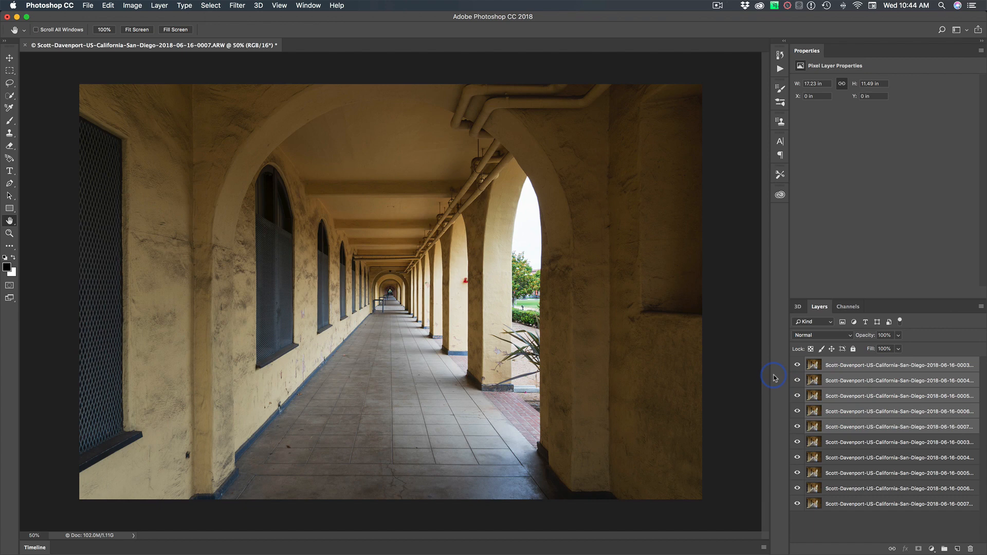
Auto-blend the layers as Stack Images with Seamless Tones and Colors into one sharp image
left_click(108, 6)
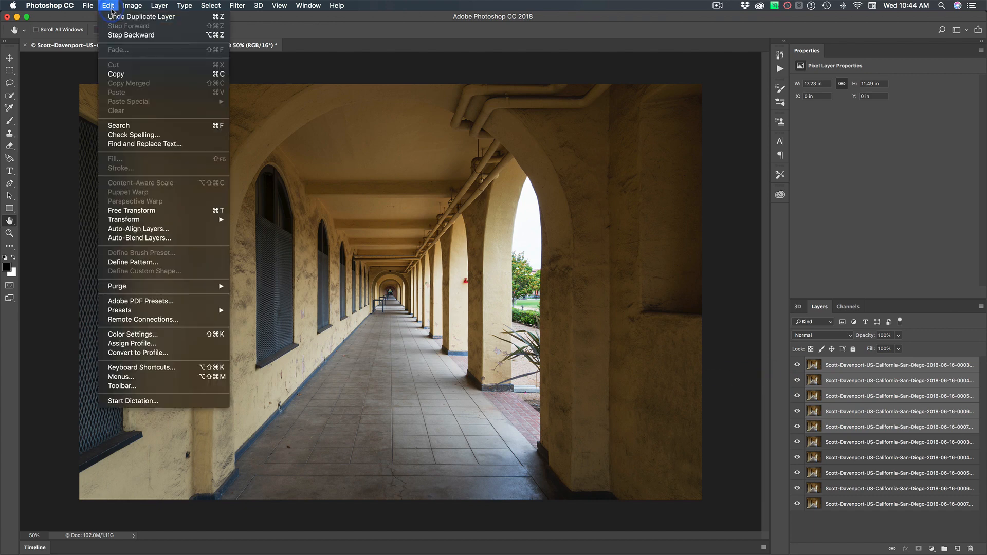
left_click(177, 239)
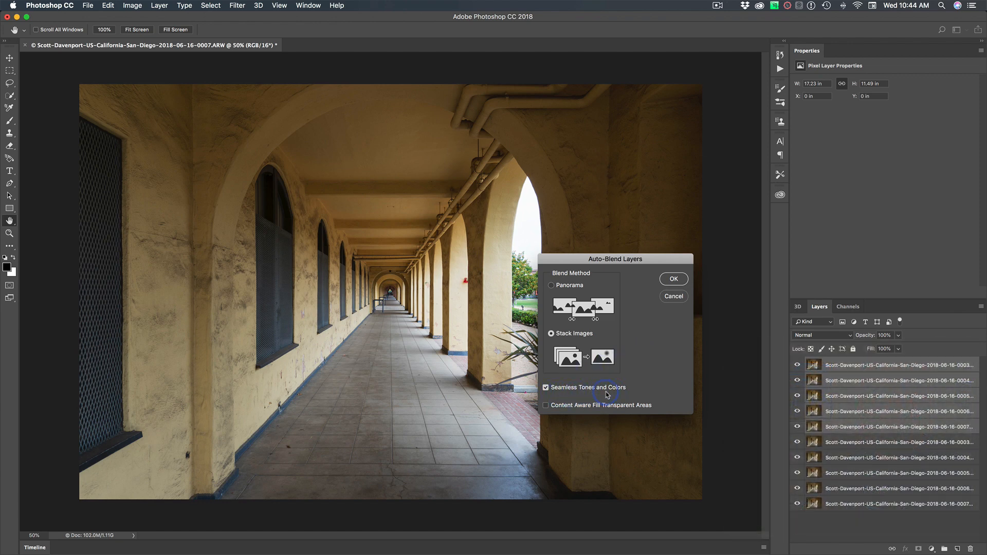
left_click(674, 279)
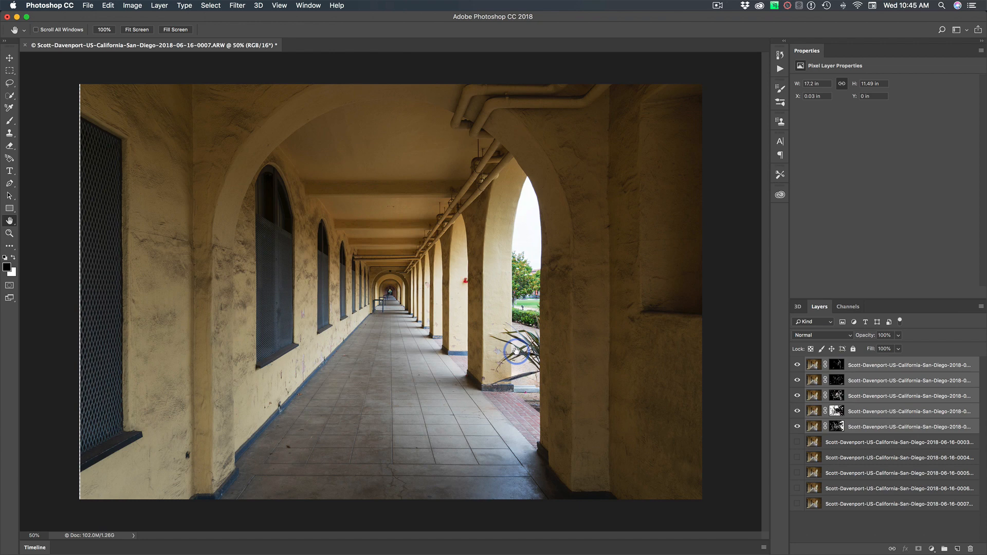
scroll(516, 352, "up", 5)
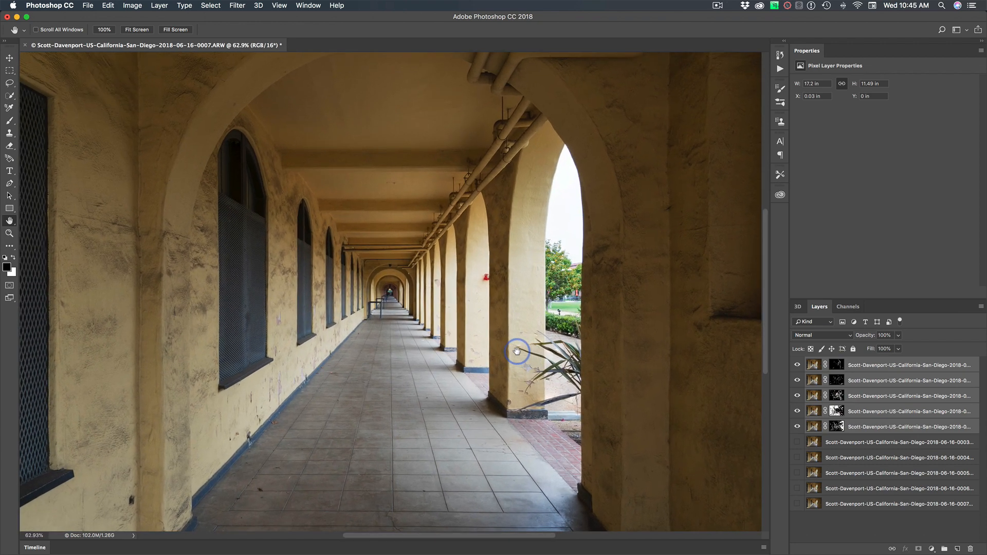
scroll(517, 352, "up", 5)
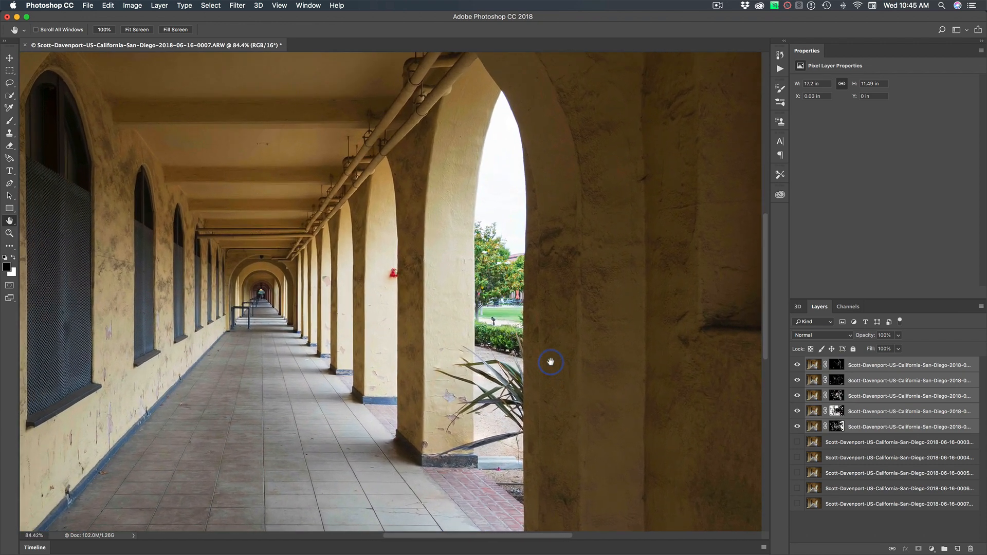
scroll(551, 361, "up", 5)
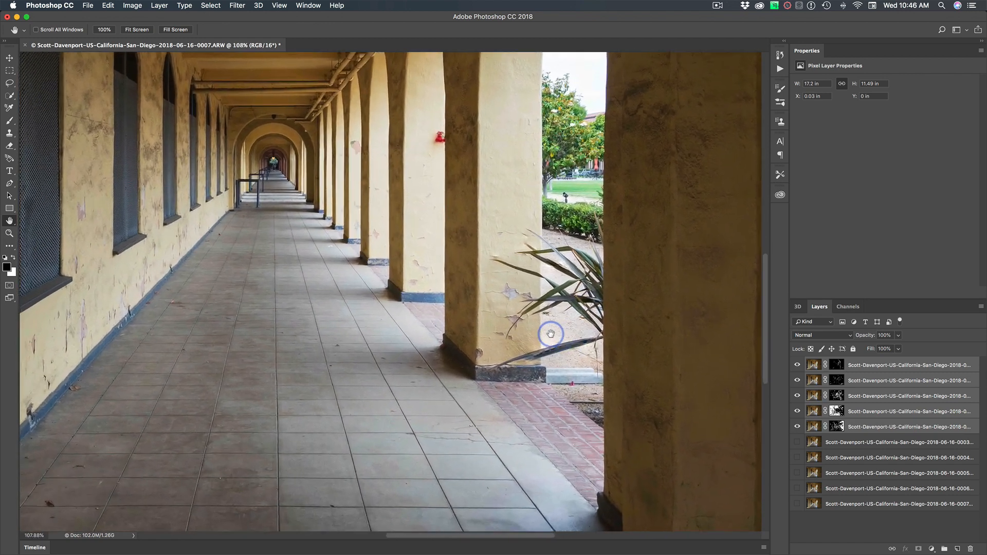
scroll(551, 333, "up", 3)
scroll(532, 323, "up", 2)
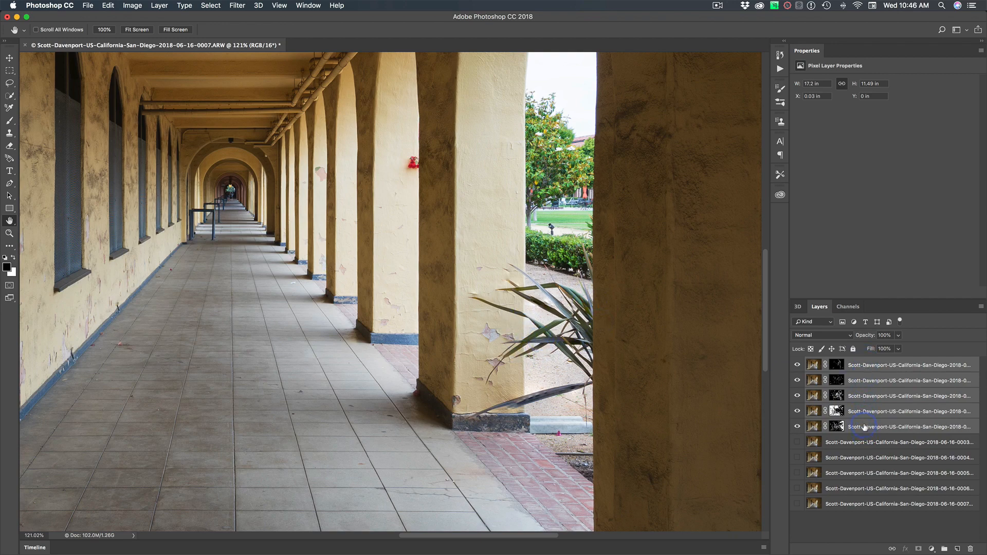
Merge the five masked layers into one, hiding and showing it to compare with the layer below
right_click(865, 366)
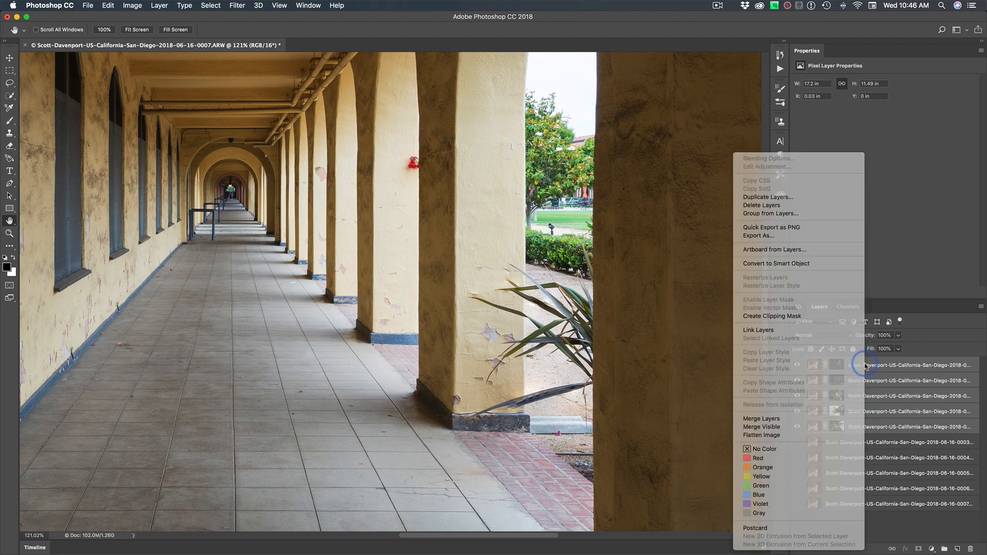
left_click(777, 420)
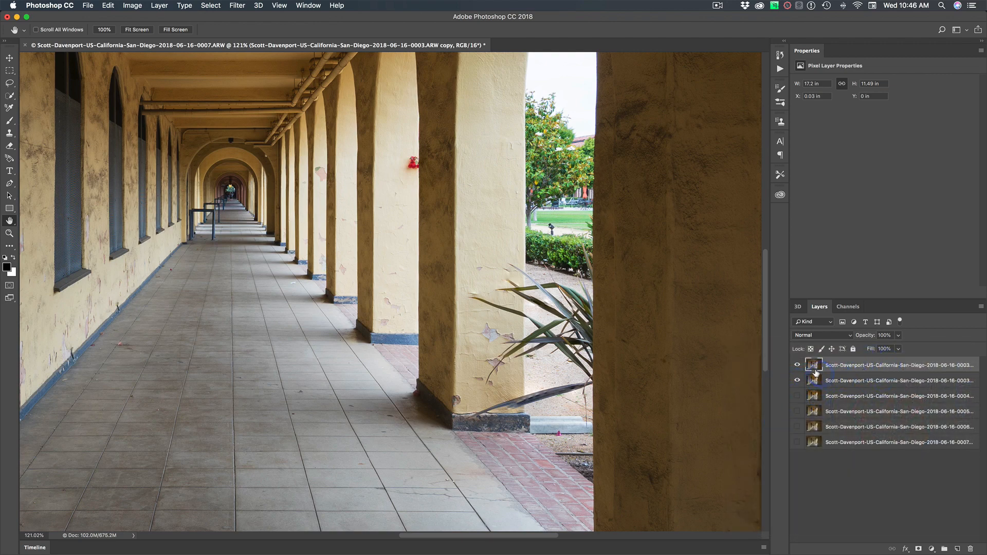
left_click(797, 365)
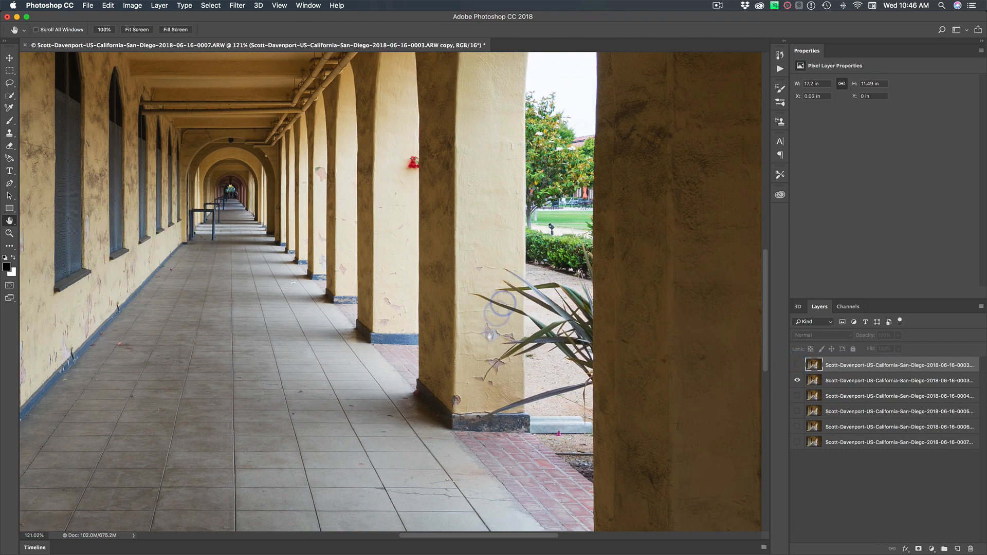
left_click(797, 365)
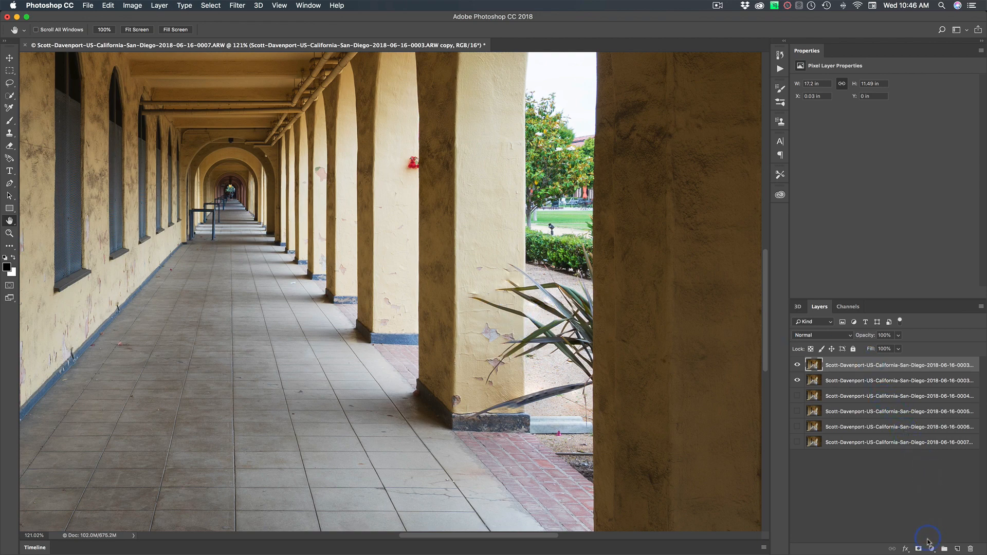
Add a layer mask and brush out the merged layer along the plant leaves over the front column
left_click(919, 547)
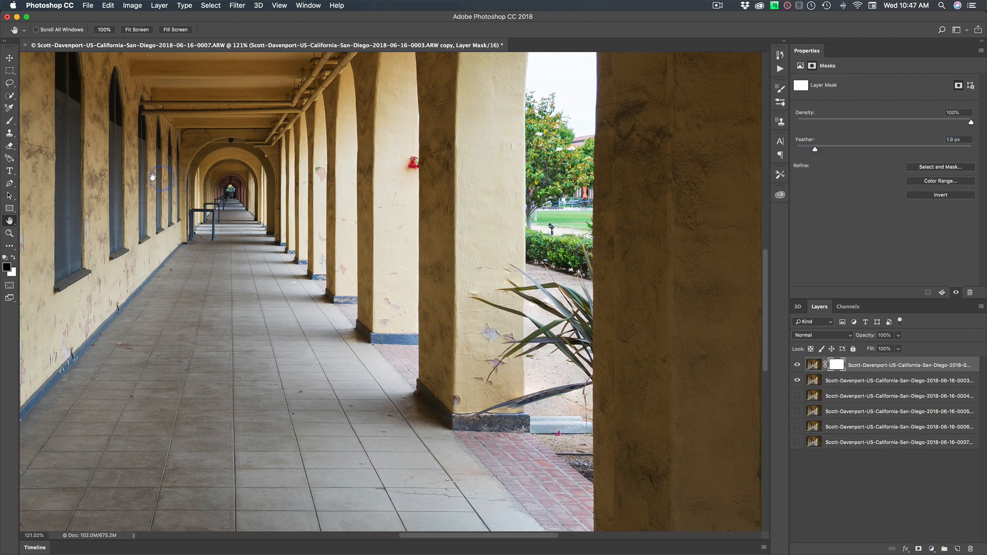
left_click(11, 122)
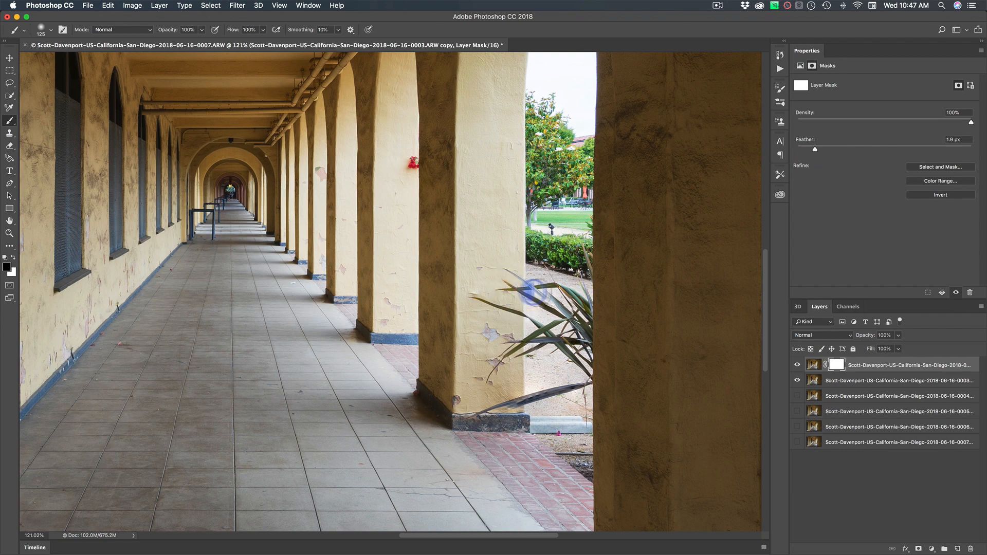
left_click_drag(561, 289, 578, 319)
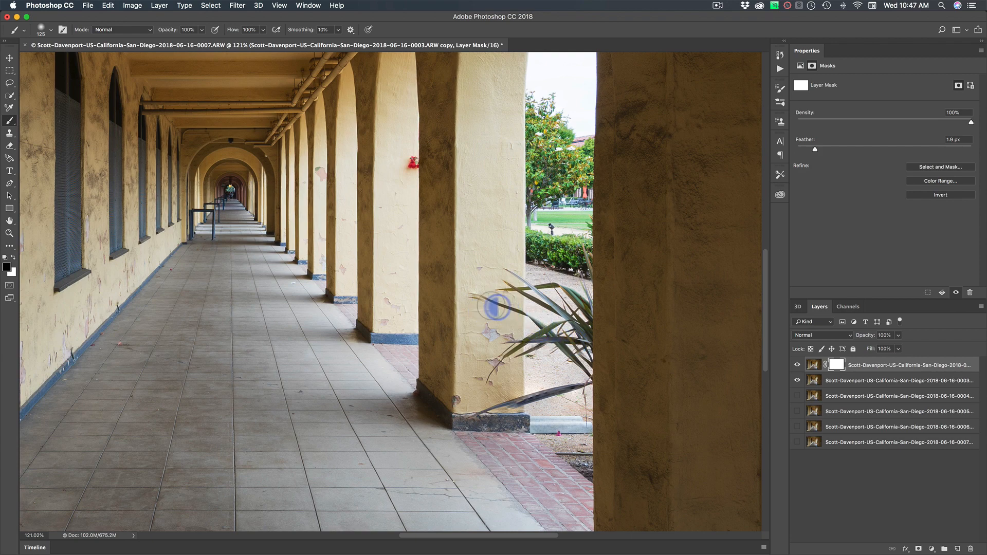
left_click_drag(479, 295, 524, 324)
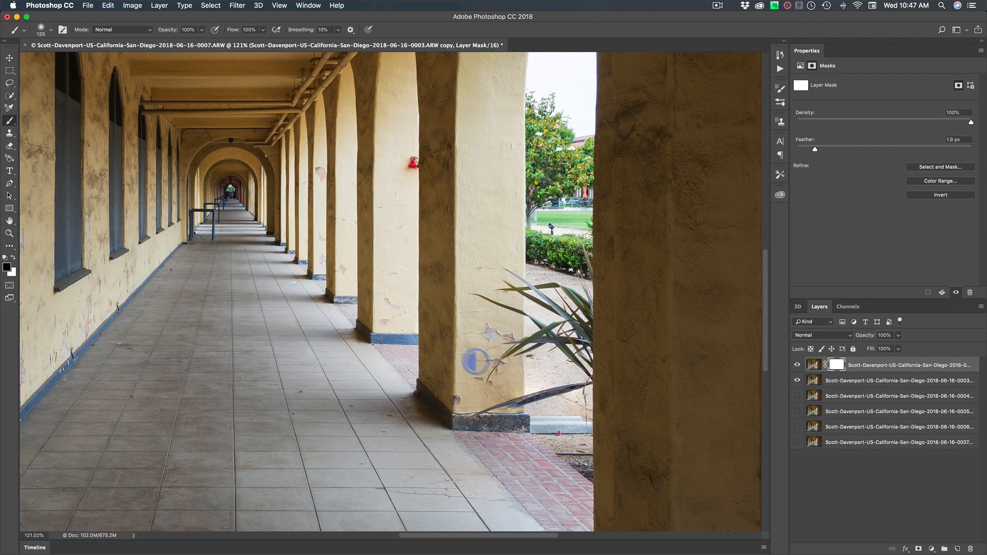
left_click_drag(490, 373, 501, 362)
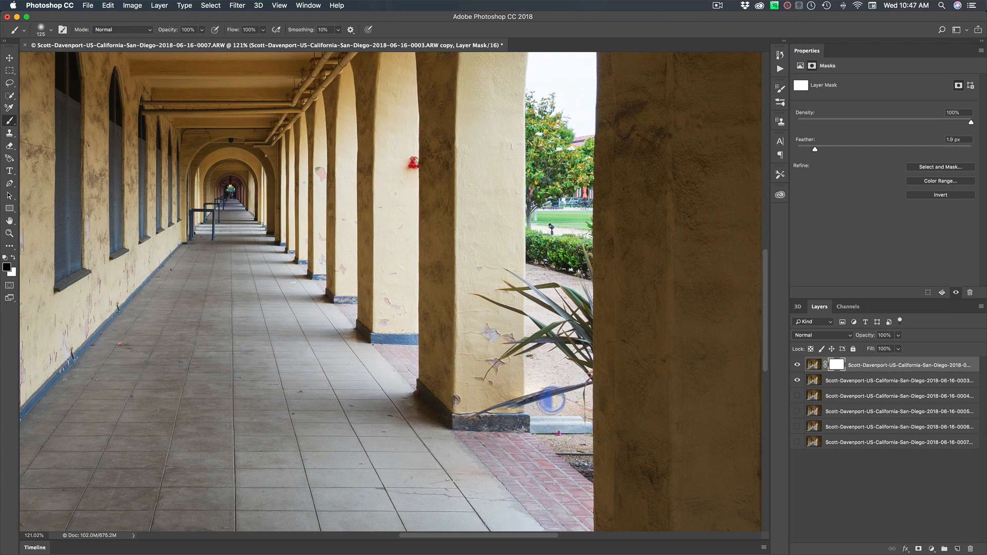
left_click_drag(534, 404, 467, 413)
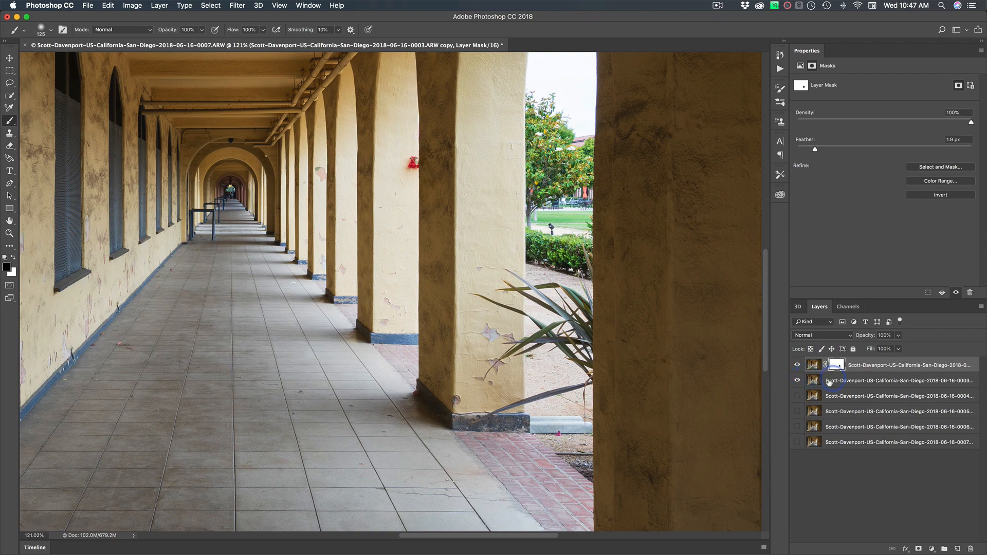
Merge the masked layer with the one beneath, panning to the left wall and arches
left_click(865, 379)
right_click(866, 380)
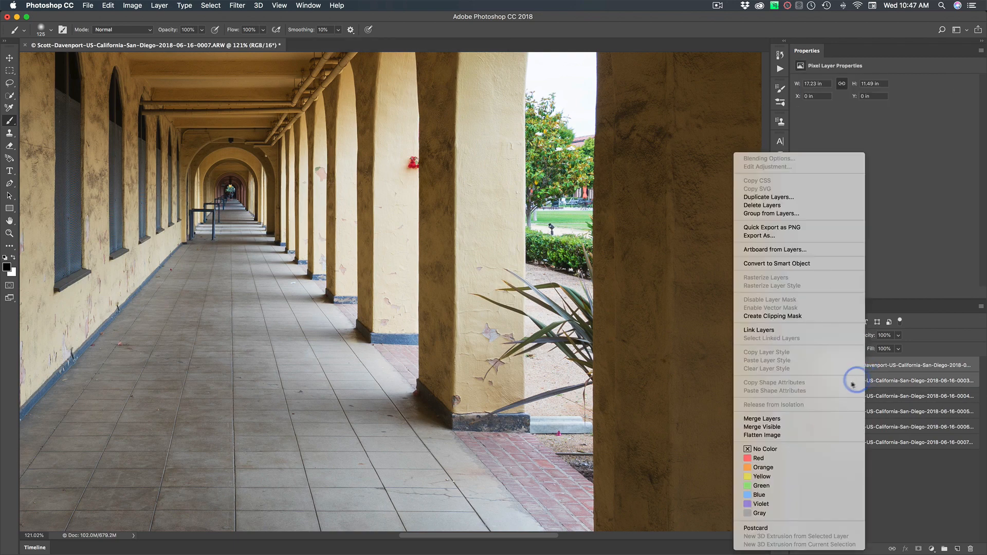
left_click(787, 419)
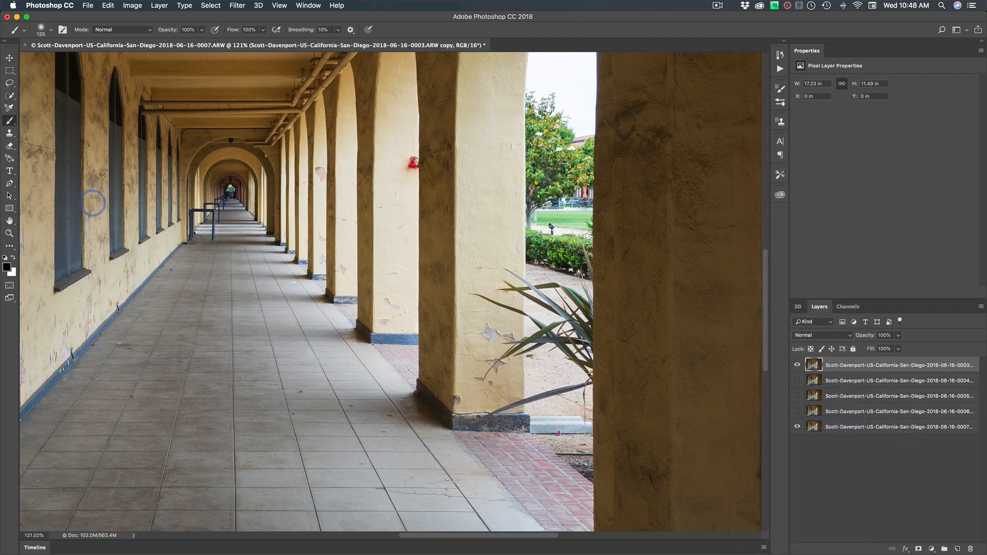
left_click(11, 222)
left_click_drag(272, 190, 430, 271)
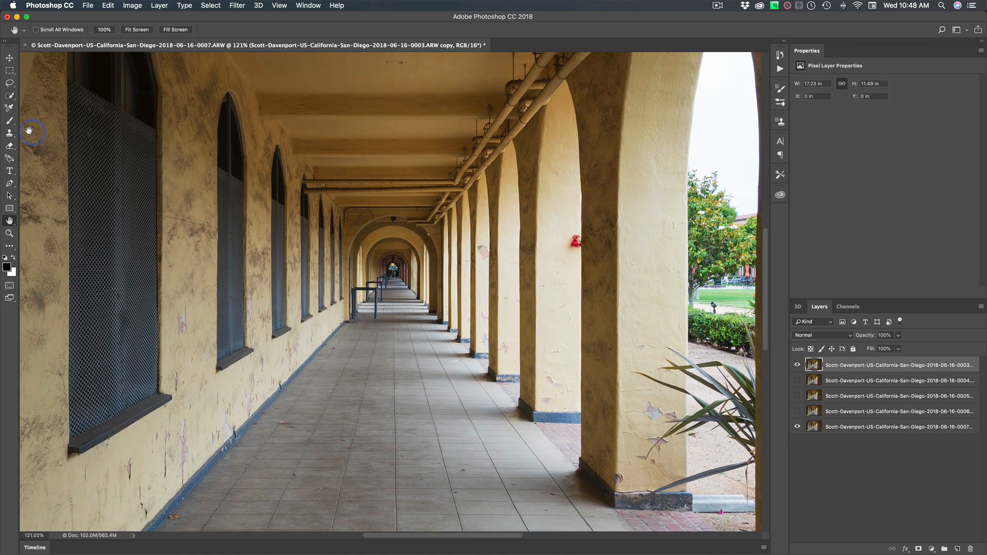
Add a white layer mask to the merged corridor layer and ready the Brush for painting it
left_click(917, 546)
left_click(11, 122)
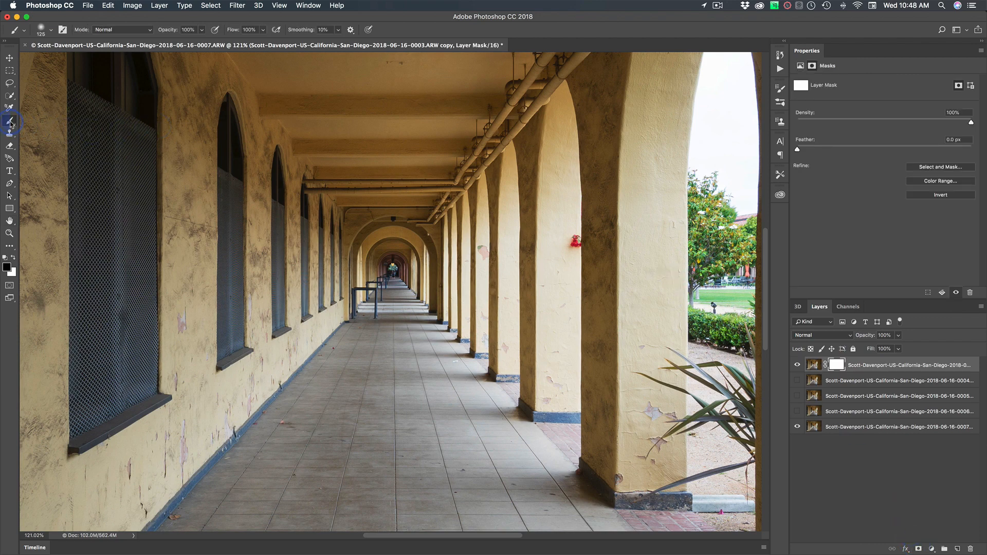